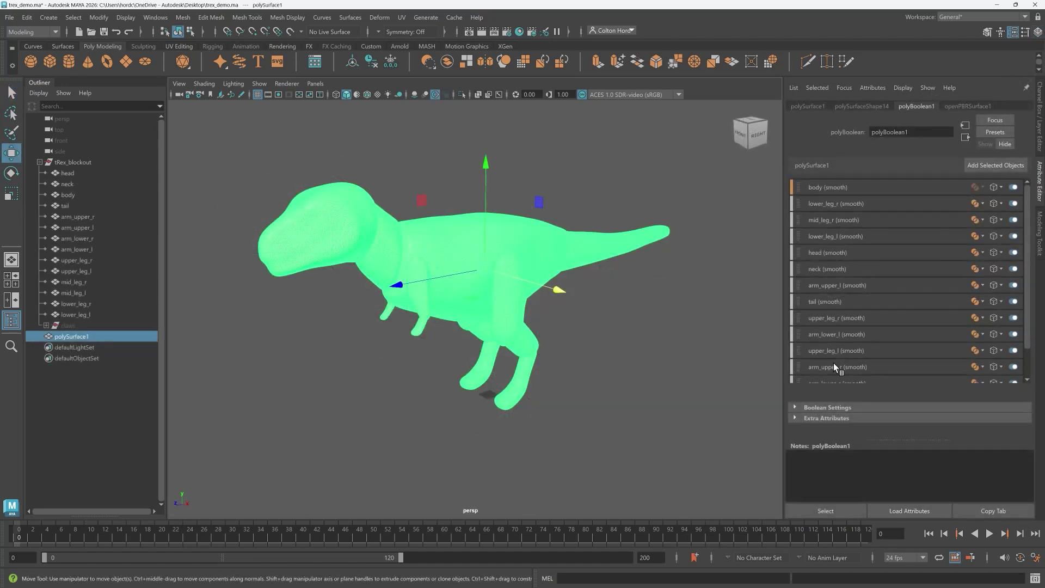
Expand the boolean settings of the merged T-rex mesh and set the voxel size to 3
{"action": "left_click", "coordinate": [794, 408]}
{"action": "left_click_drag", "start_coordinate": [1027, 354], "coordinate": [1019, 412]}
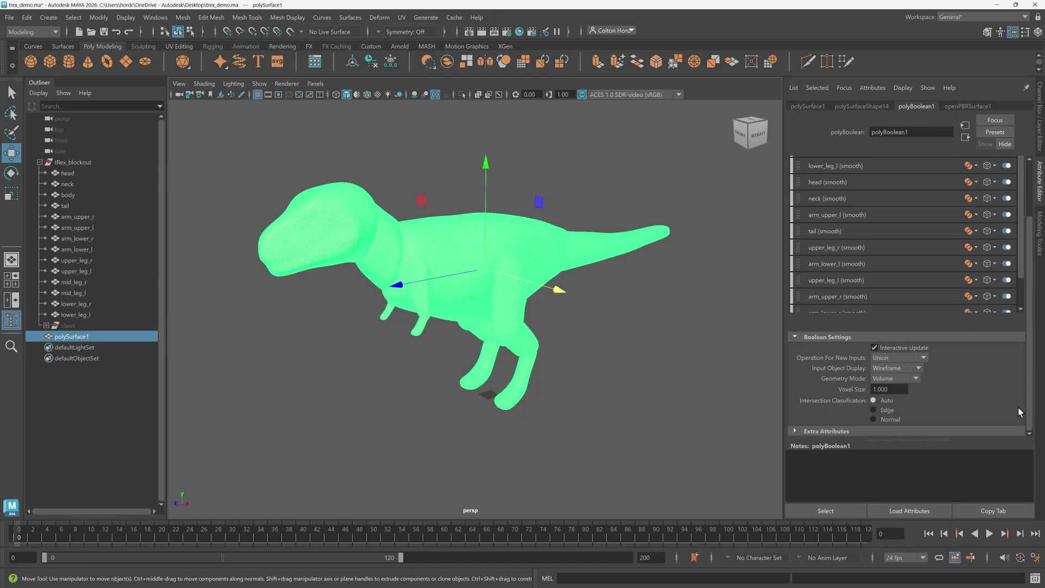
{"action": "left_click", "coordinate": [891, 388]}
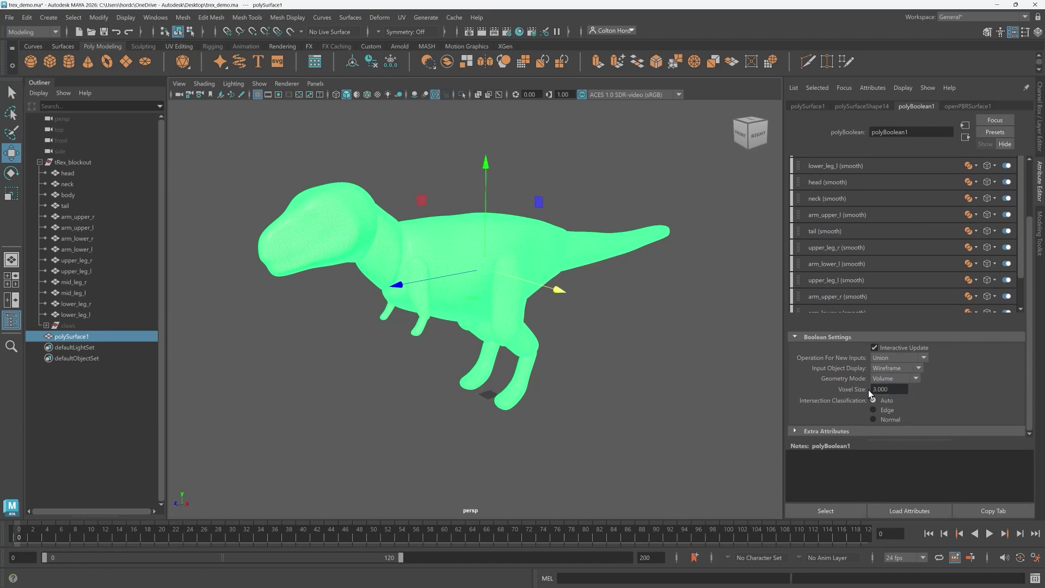
Inspect the merged mesh's wireframe around the belly, neck and arm, and offset the mesh to 50.764 on X
{"action": "scroll", "coordinate": [463, 255], "scroll_direction": "up", "scroll_amount": 9}
{"action": "left_click_drag", "start_coordinate": [475, 250], "coordinate": [498, 240], "text": "alt"}
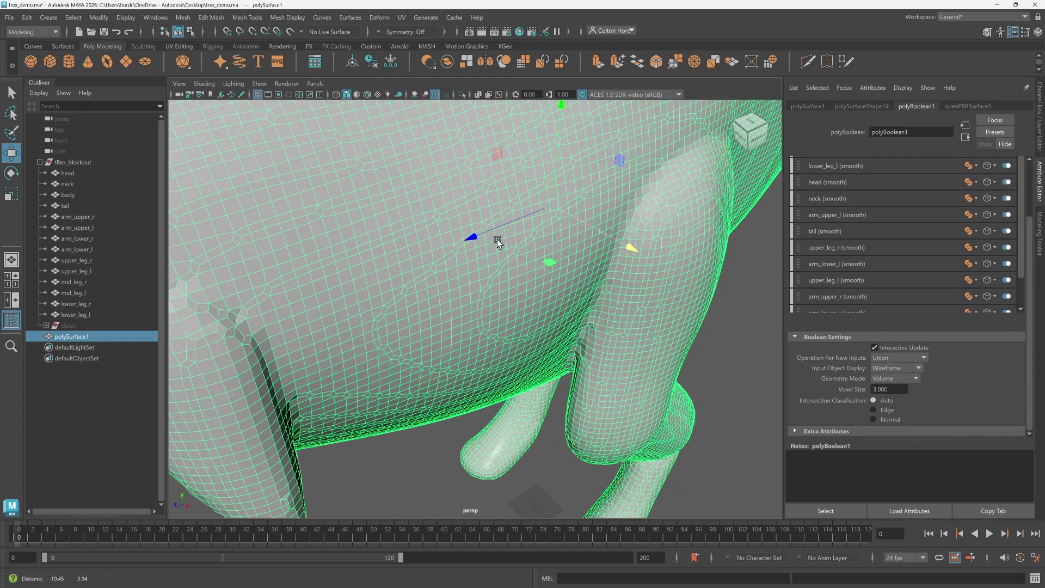
{"action": "middle_click_drag", "start_coordinate": [498, 240], "coordinate": [569, 239], "text": "alt"}
{"action": "middle_click_drag", "start_coordinate": [440, 235], "coordinate": [525, 234], "text": "alt"}
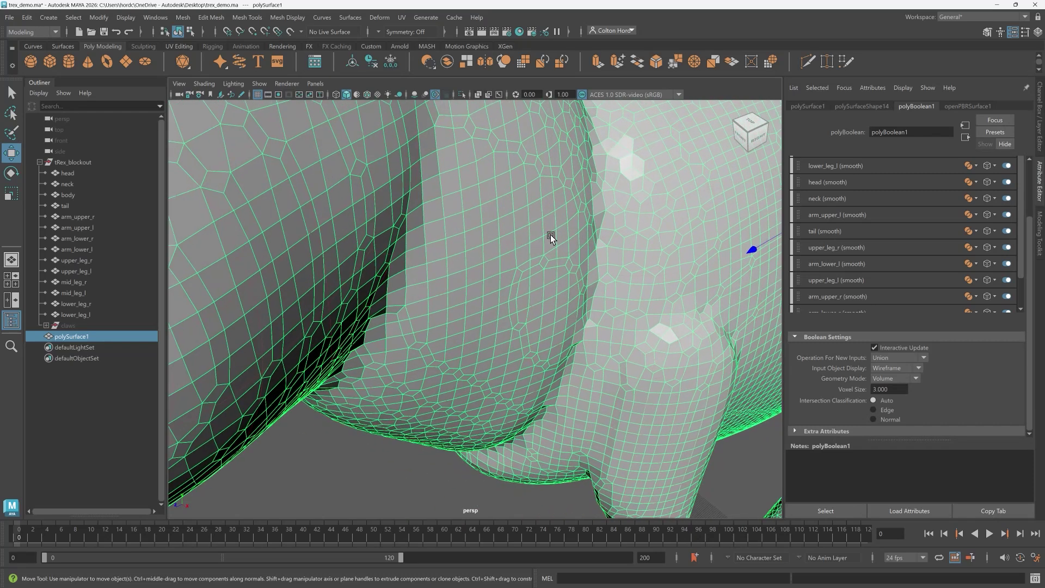
{"action": "scroll", "coordinate": [551, 234], "scroll_direction": "down", "scroll_amount": 9}
{"action": "left_click_drag", "start_coordinate": [550, 235], "coordinate": [593, 267], "text": "alt"}
{"action": "scroll", "coordinate": [517, 225], "scroll_direction": "down", "scroll_amount": 1}
{"action": "scroll", "coordinate": [518, 225], "scroll_direction": "down", "scroll_amount": 1}
{"action": "left_click", "coordinate": [798, 109]}
{"action": "left_click_drag", "start_coordinate": [621, 287], "coordinate": [655, 298]}
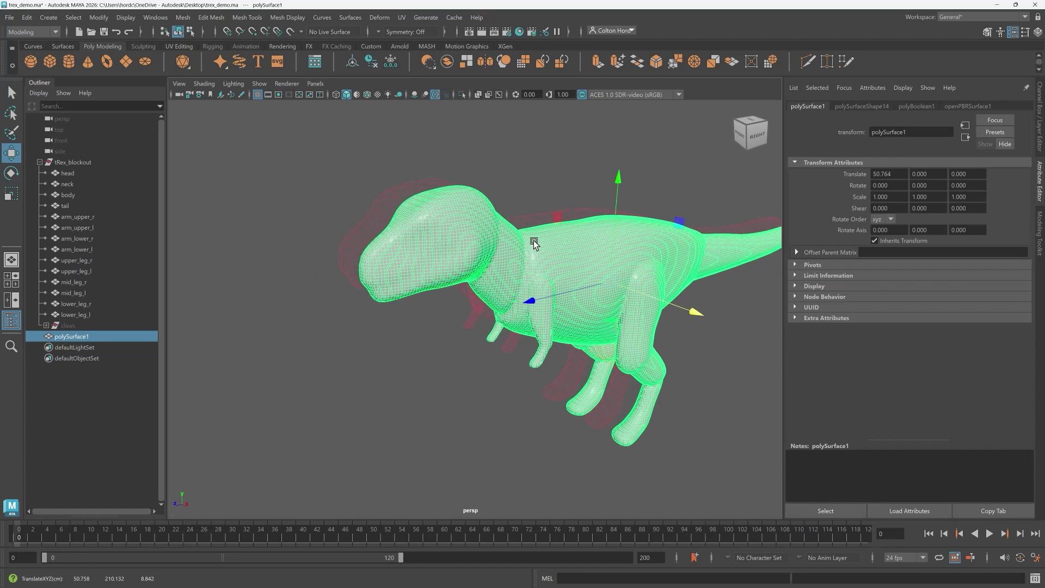
Select the original head piece and move it slightly down and back relative to the body
{"action": "left_click", "coordinate": [414, 185]}
{"action": "left_click_drag", "start_coordinate": [429, 189], "coordinate": [389, 177], "text": "alt"}
{"action": "mouse_move", "coordinate": [294, 128]}
{"action": "left_mouse_down"}
{"action": "mouse_move", "coordinate": [297, 140]}
{"action": "mouse_move", "coordinate": [314, 128]}
{"action": "left_mouse_up"}
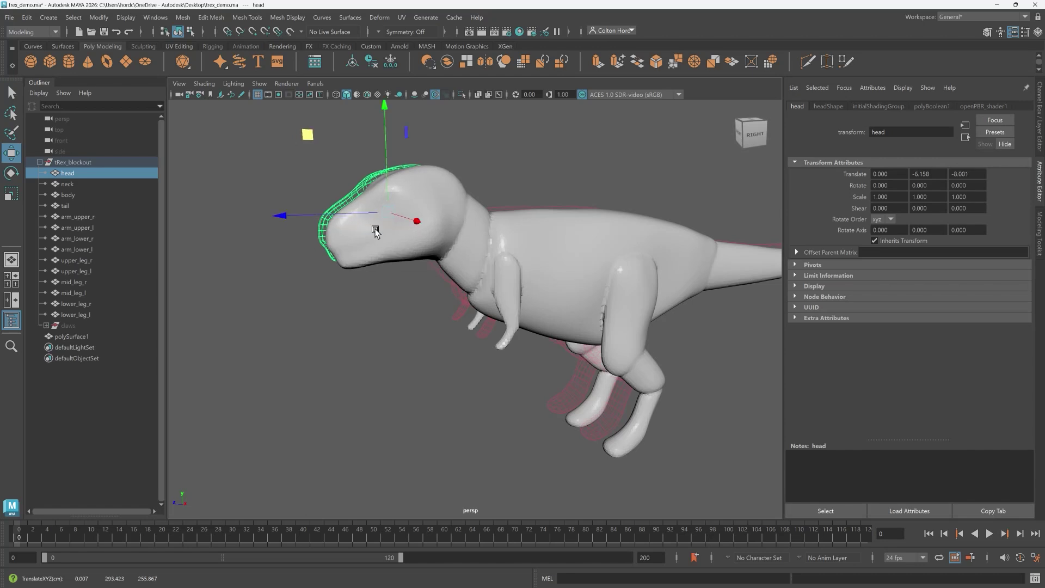
{"action": "middle_click_drag", "start_coordinate": [429, 297], "coordinate": [395, 336], "text": "alt"}
Select the merged mesh and reset its X translation to 0
{"action": "left_click", "coordinate": [516, 291]}
{"action": "left_click_drag", "start_coordinate": [895, 174], "coordinate": [873, 173]}
{"action": "type", "text": "0"}
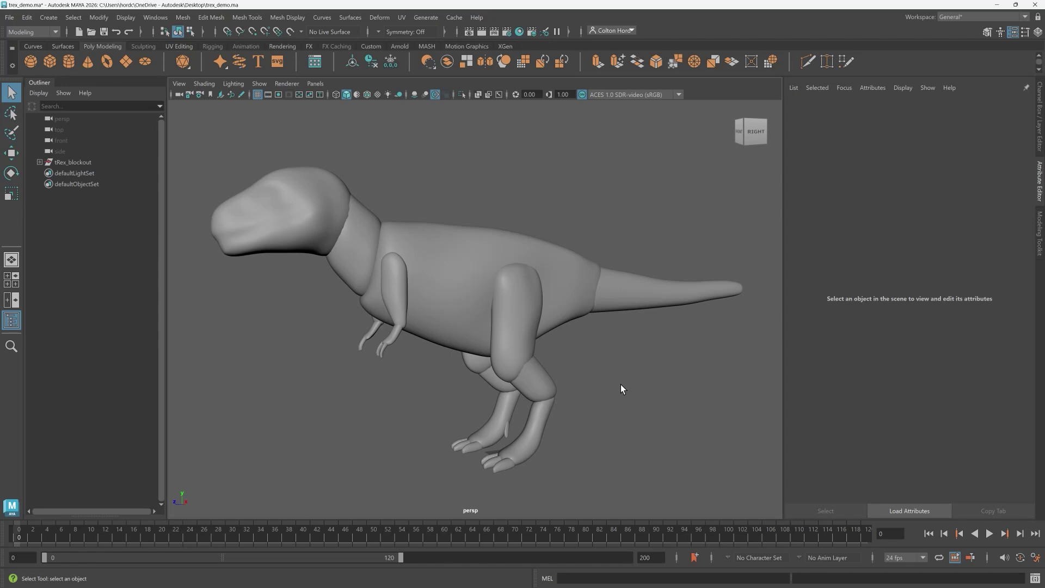
Select the tail, body, upper leg and neck in turn to check the separate blockout pieces
{"action": "left_click", "coordinate": [613, 298]}
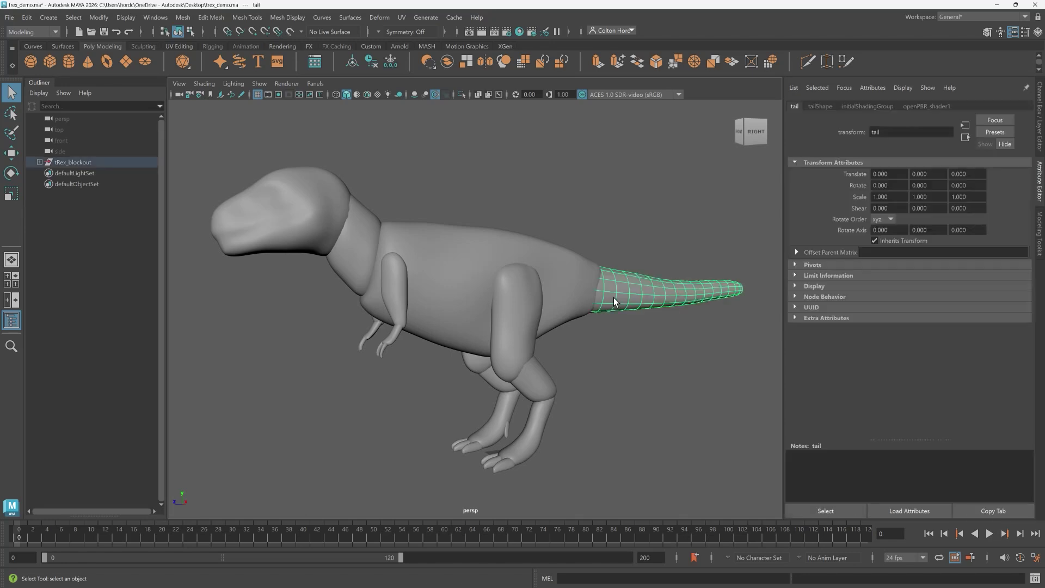
{"action": "left_click", "coordinate": [547, 281]}
{"action": "left_click", "coordinate": [524, 308]}
{"action": "left_click", "coordinate": [354, 251]}
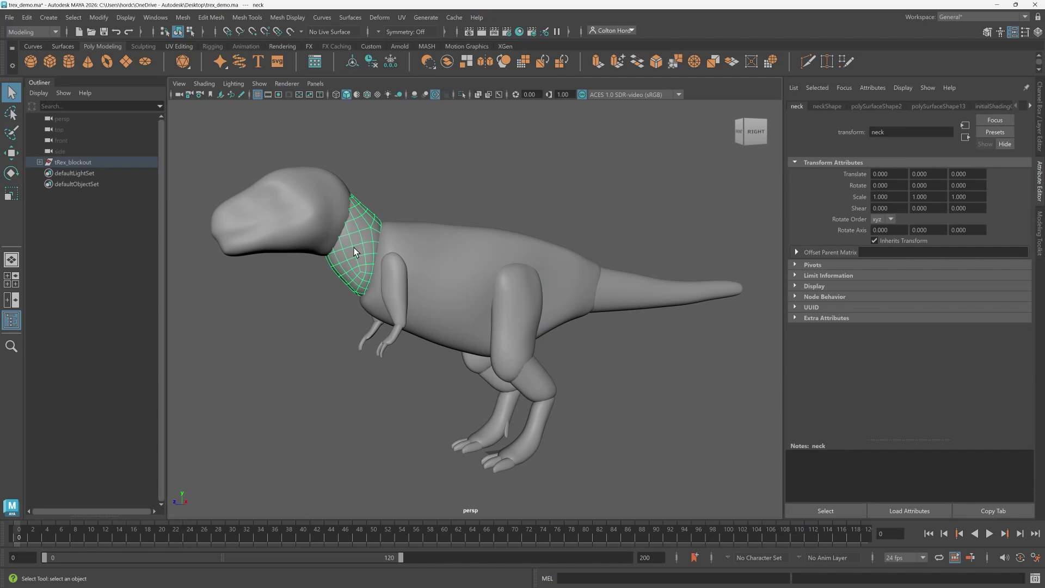
Expand the tRex_blockout group and hide its claws group
{"action": "left_click", "coordinate": [39, 162]}
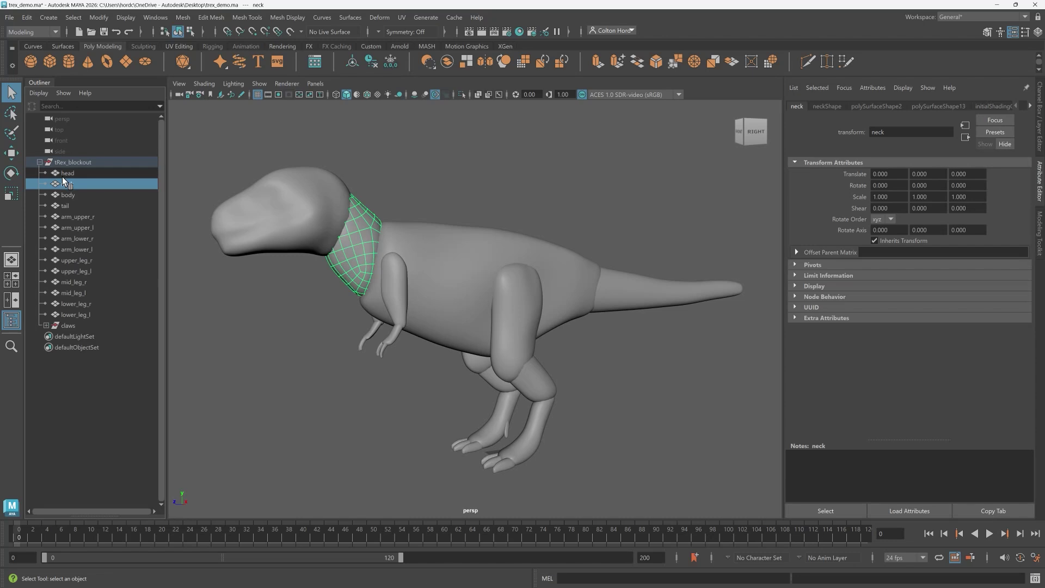
{"action": "left_click", "coordinate": [110, 325]}
{"action": "key", "text": "h"}
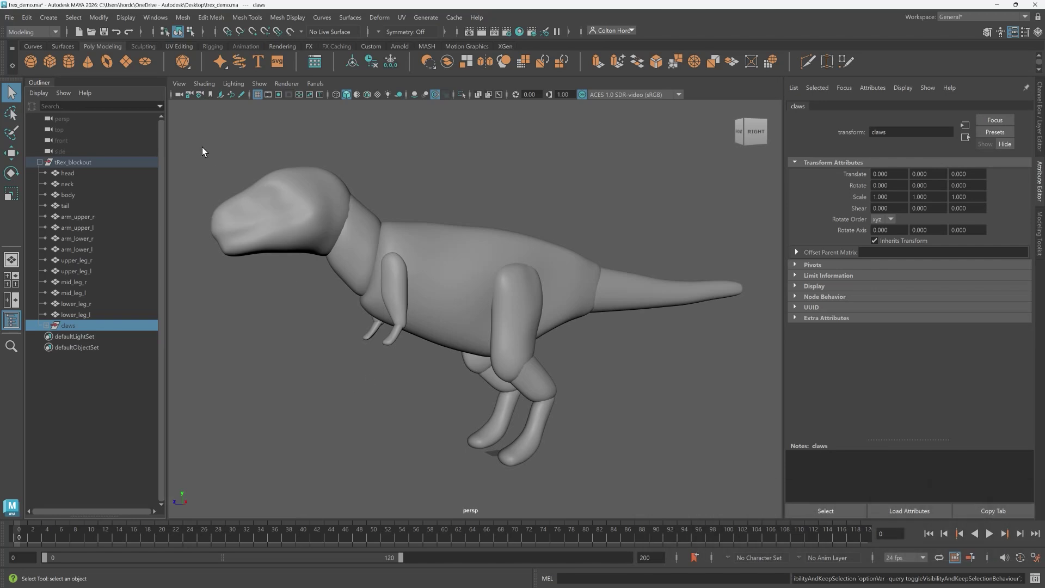
Select all the visible T-rex blockout pieces, from the head to the lower legs
{"action": "left_click_drag", "start_coordinate": [192, 132], "coordinate": [492, 352]}
{"action": "scroll", "coordinate": [493, 351], "scroll_direction": "up", "scroll_amount": 10}
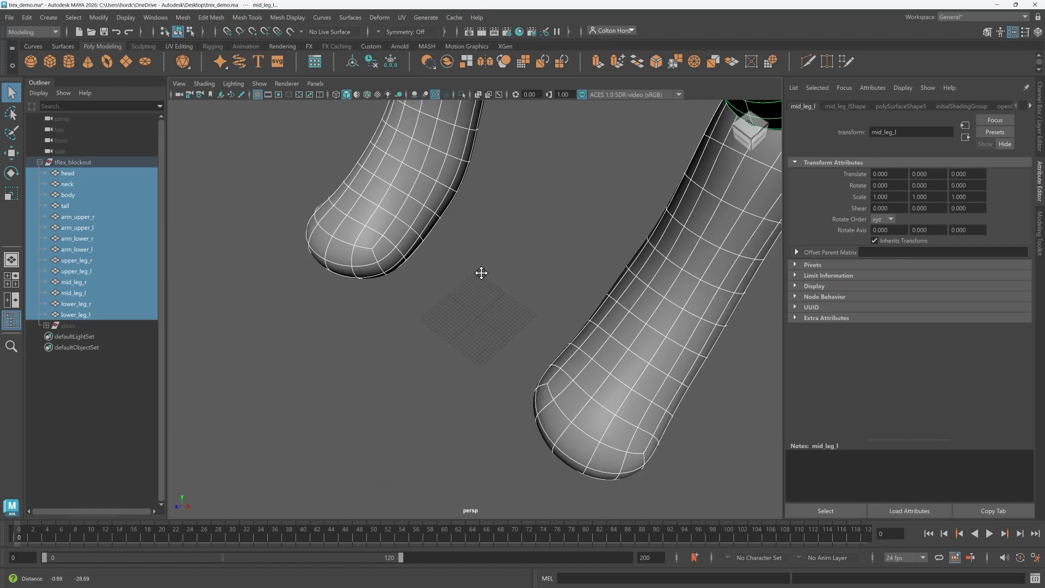
{"action": "scroll", "coordinate": [481, 273], "scroll_direction": "down", "scroll_amount": 10}
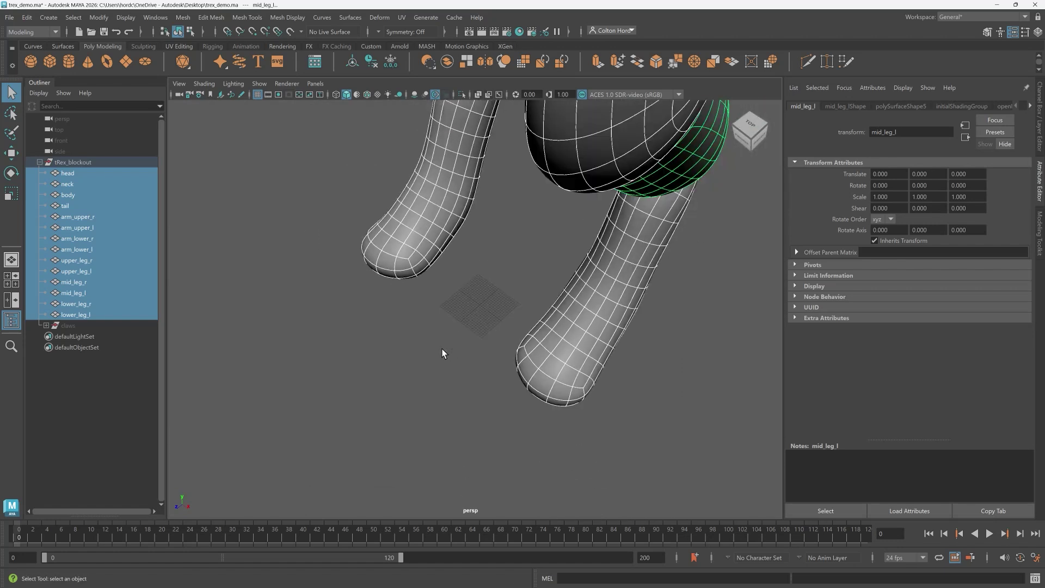
{"action": "scroll", "coordinate": [438, 265], "scroll_direction": "down", "scroll_amount": 8}
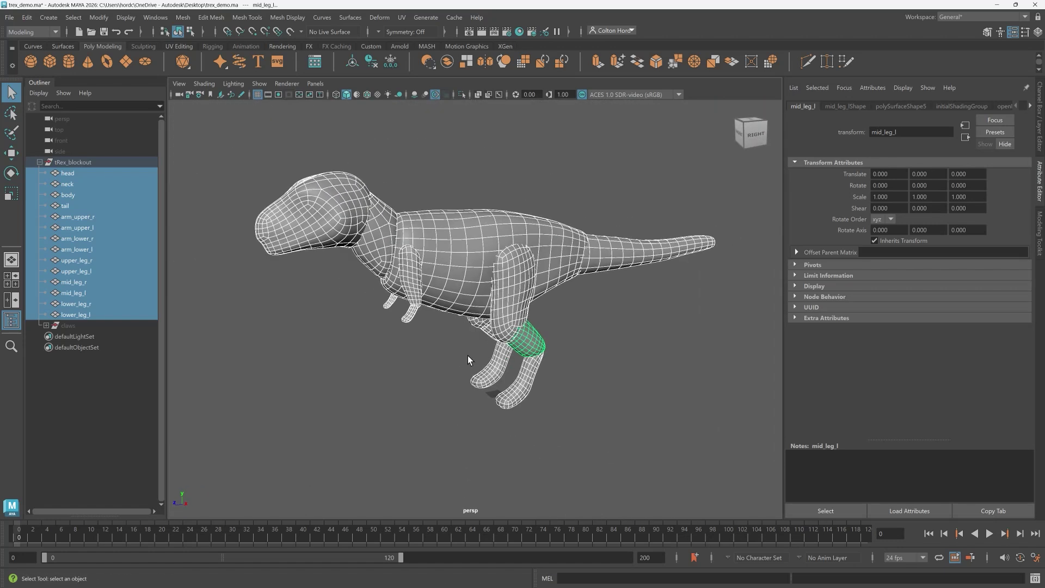
{"action": "middle_click_drag", "start_coordinate": [460, 327], "coordinate": [456, 347], "text": "alt"}
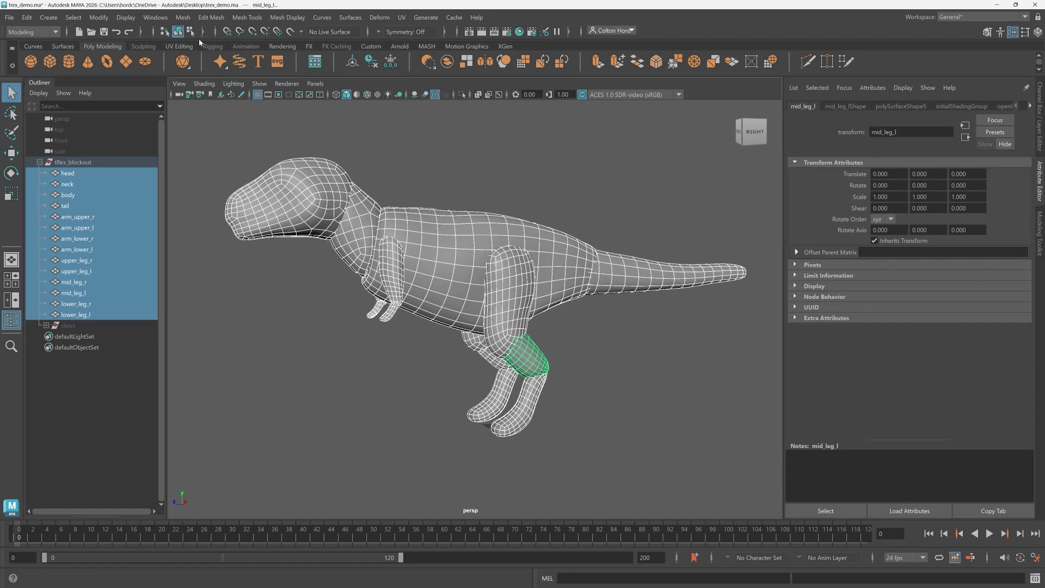
Merge the selected pieces with a Boolean Union using the Volume geometry mode
{"action": "left_click", "coordinate": [185, 18]}
{"action": "mouse_move", "coordinate": [197, 50]}
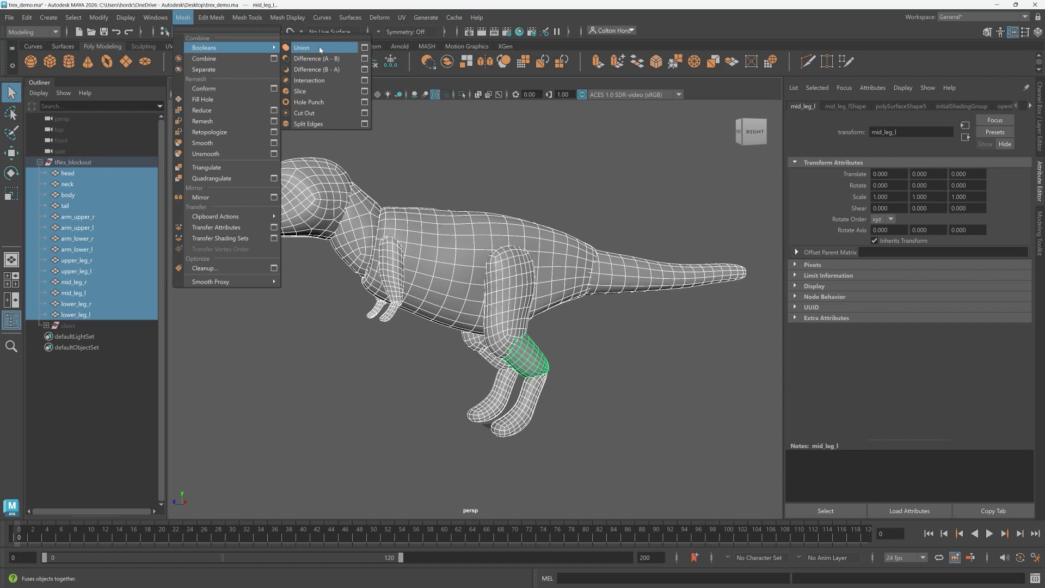
{"action": "left_click", "coordinate": [364, 48]}
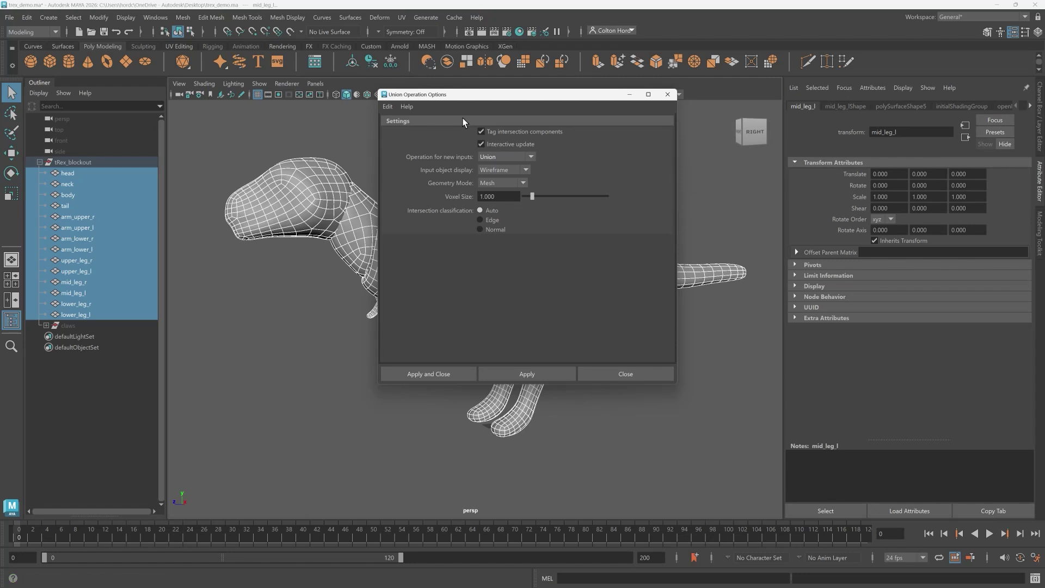
{"action": "left_click", "coordinate": [520, 182]}
{"action": "left_click", "coordinate": [440, 374]}
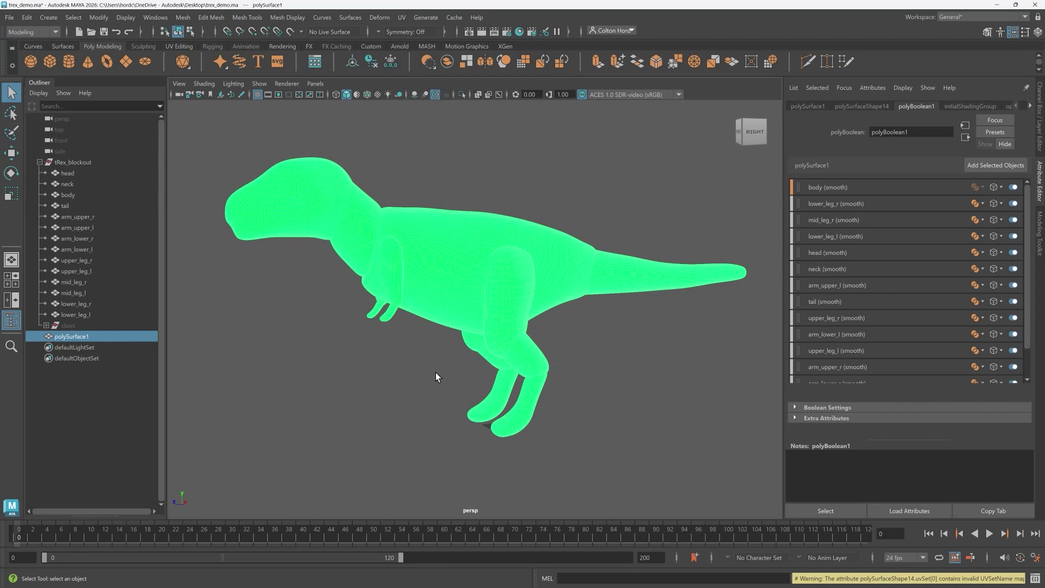
Move the merged mesh away from the source pieces to 82.682 on X
{"action": "mouse_move", "coordinate": [441, 271]}
{"action": "right_mouse_down"}
{"action": "mouse_move", "coordinate": [487, 552]}
{"action": "mouse_move", "coordinate": [509, 551]}
{"action": "right_mouse_up"}
{"action": "left_click", "coordinate": [427, 400]}
{"action": "left_click_drag", "start_coordinate": [421, 390], "coordinate": [479, 396], "text": "alt"}
{"action": "left_click", "coordinate": [491, 288]}
{"action": "key", "text": "w"}
{"action": "left_click_drag", "start_coordinate": [549, 288], "coordinate": [607, 302]}
{"action": "left_click", "coordinate": [1039, 119]}
{"action": "left_click", "coordinate": [751, 275]}
{"action": "right_click_drag", "start_coordinate": [608, 302], "coordinate": [669, 306], "text": "alt"}
{"action": "left_click_drag", "start_coordinate": [669, 307], "coordinate": [630, 305], "text": "alt"}
Inspect the dense wireframe around the arm and return the merged mesh to 0 on X
{"action": "scroll", "coordinate": [609, 291], "scroll_direction": "up", "scroll_amount": 4}
{"action": "left_click", "coordinate": [493, 209]}
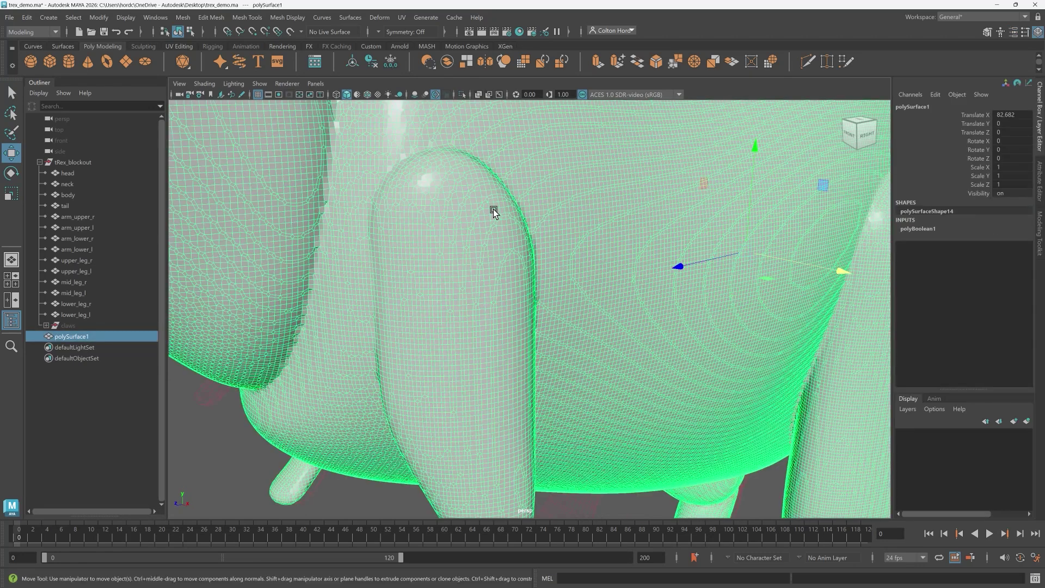
{"action": "middle_click_drag", "start_coordinate": [493, 209], "coordinate": [541, 263], "text": "alt"}
{"action": "scroll", "coordinate": [543, 261], "scroll_direction": "down", "scroll_amount": 6}
{"action": "scroll", "coordinate": [543, 262], "scroll_direction": "down", "scroll_amount": 5}
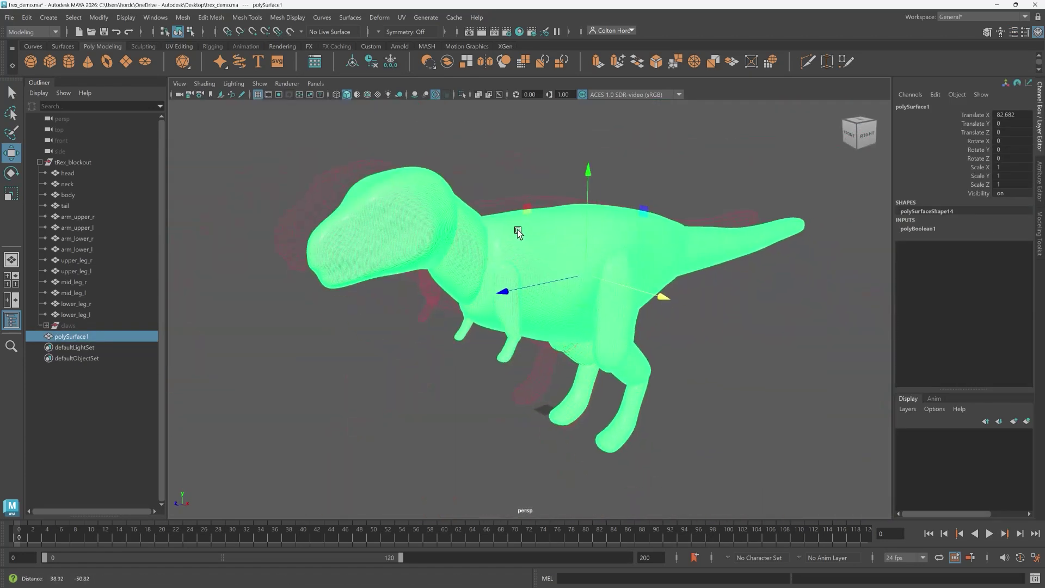
{"action": "left_click_drag", "start_coordinate": [543, 261], "coordinate": [758, 193], "text": "alt"}
{"action": "left_click", "coordinate": [629, 318]}
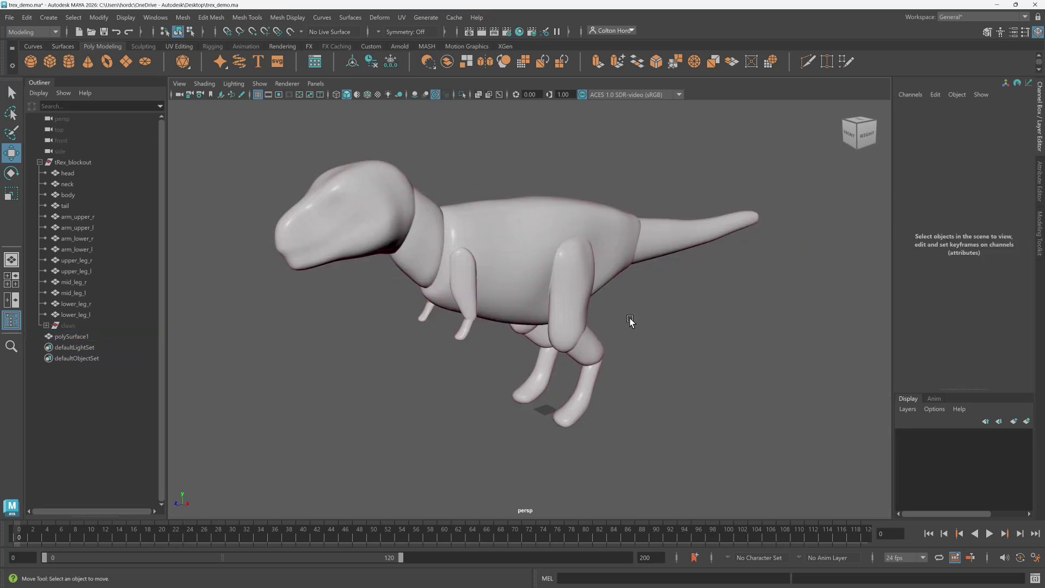
{"action": "left_click", "coordinate": [531, 258]}
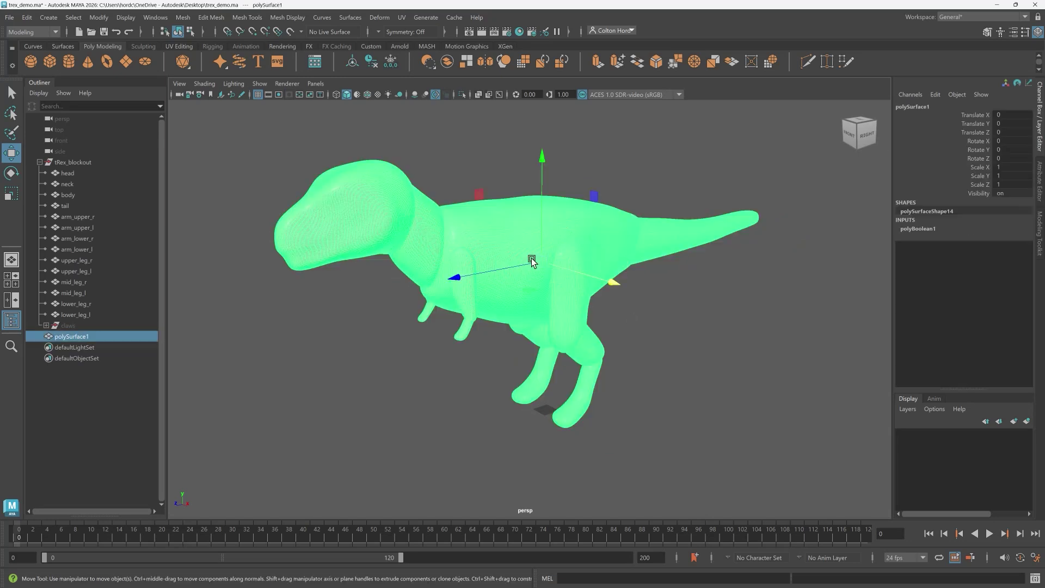
Open the merged mesh's boolean settings and set the voxel size to 3.00
{"action": "left_click", "coordinate": [1039, 187]}
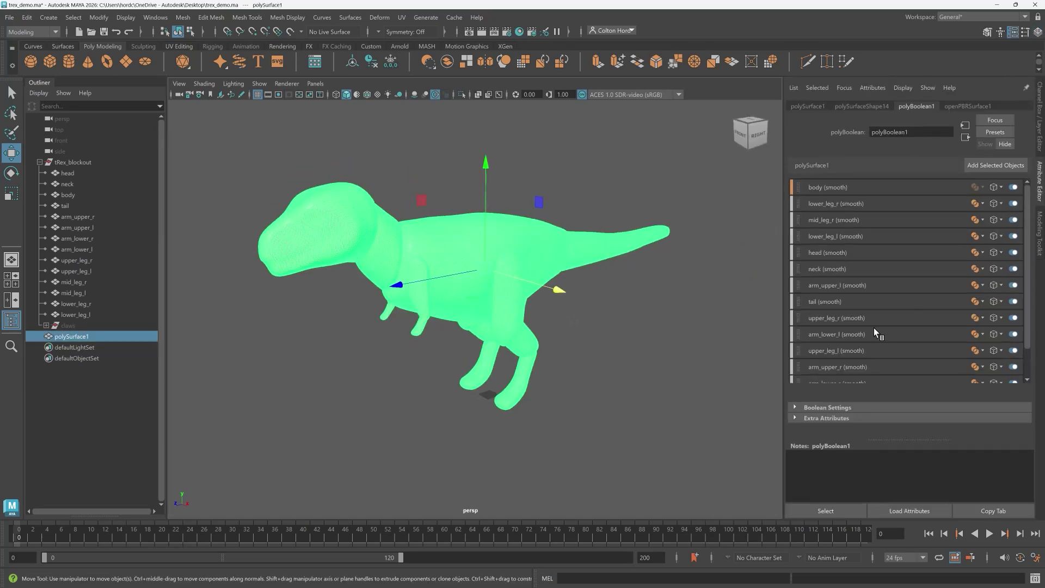
{"action": "left_click", "coordinate": [795, 406]}
{"action": "scroll", "coordinate": [1019, 405], "scroll_direction": "down", "scroll_amount": 3}
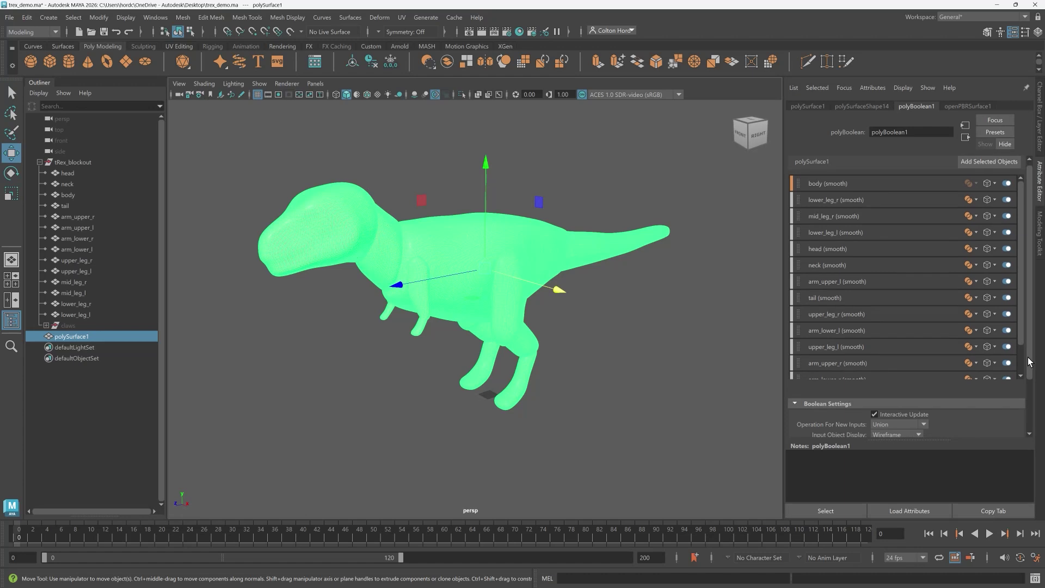
{"action": "scroll", "coordinate": [1020, 406], "scroll_direction": "down", "scroll_amount": 1}
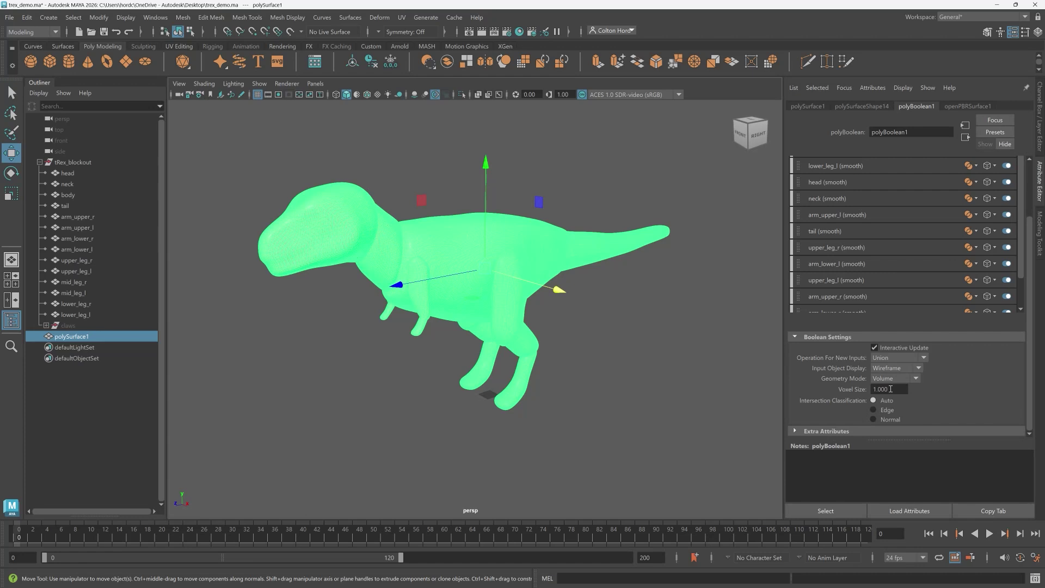
{"action": "double_click", "coordinate": [891, 389]}
{"action": "type", "text": "3"}
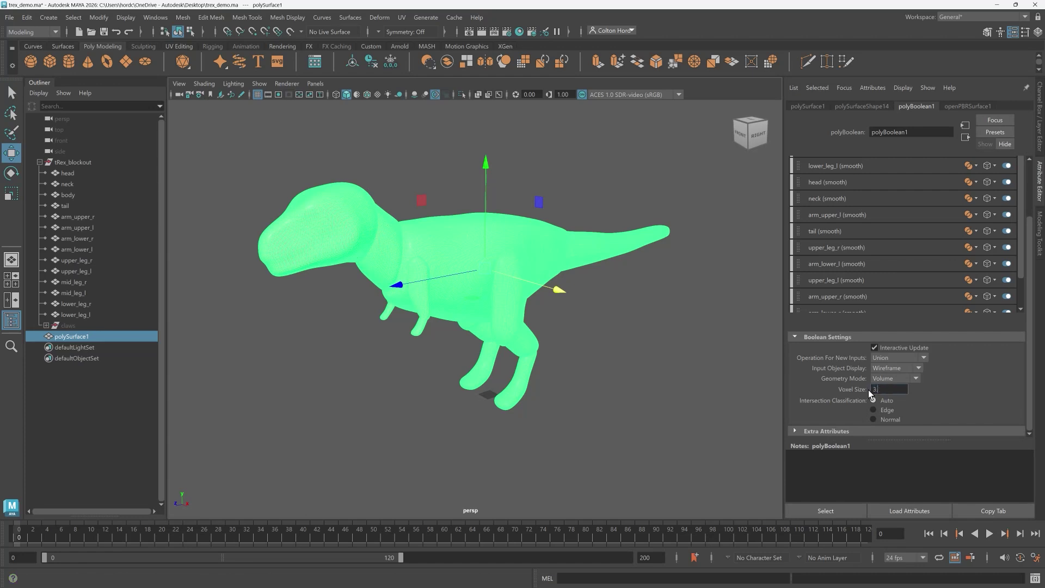
{"action": "type", "text": ".00"}
{"action": "key", "text": "Return"}
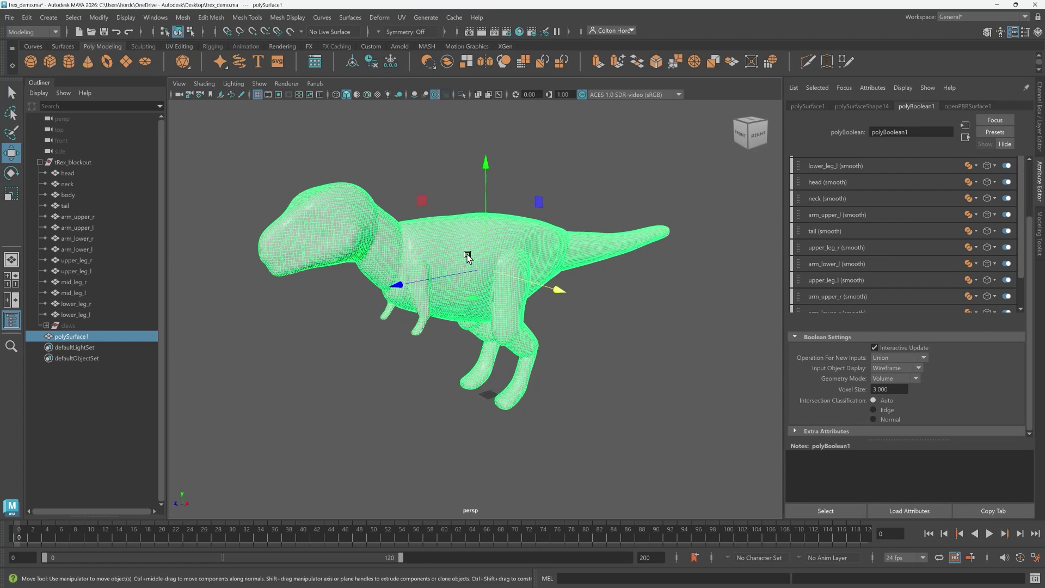
Check the coarser wireframe around the arm and neck, and move the merged mesh to 50.764 on X
{"action": "scroll", "coordinate": [462, 256], "scroll_direction": "up", "scroll_amount": 5}
{"action": "scroll", "coordinate": [462, 256], "scroll_direction": "up", "scroll_amount": 8}
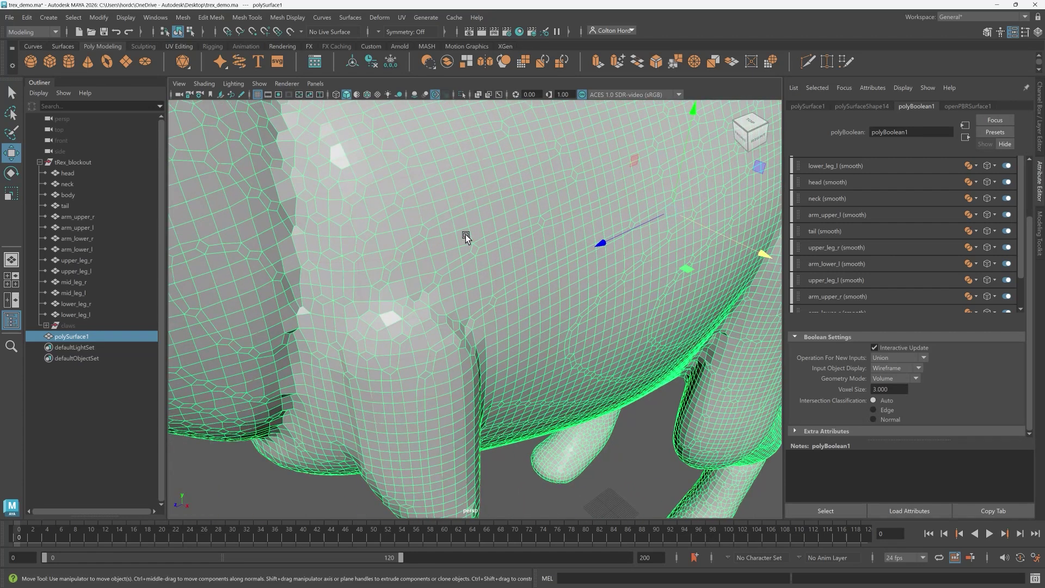
{"action": "scroll", "coordinate": [525, 238], "scroll_direction": "down", "scroll_amount": 5}
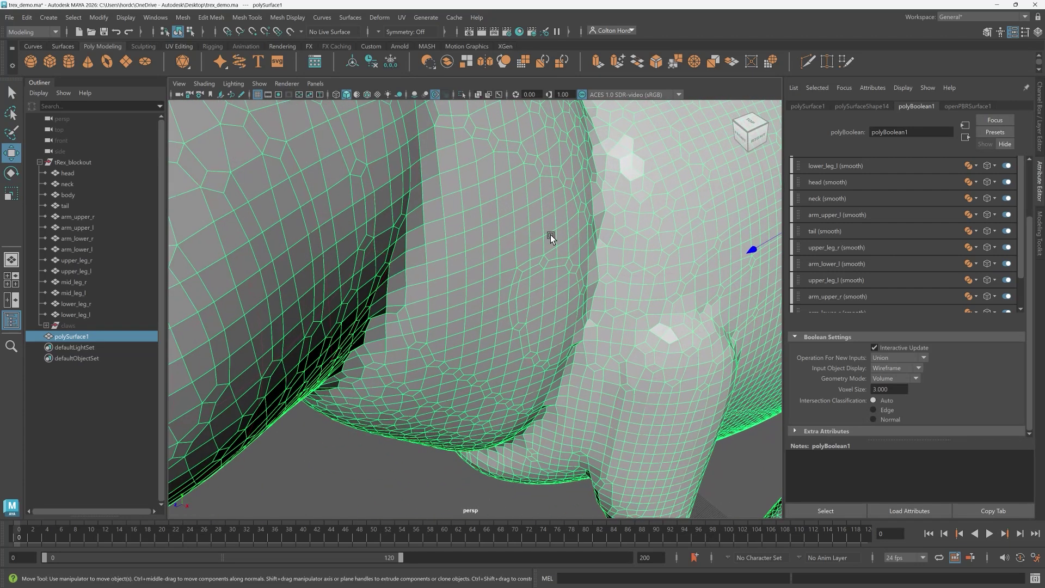
{"action": "scroll", "coordinate": [550, 234], "scroll_direction": "down", "scroll_amount": 5}
{"action": "scroll", "coordinate": [550, 238], "scroll_direction": "down", "scroll_amount": 5}
{"action": "left_click_drag", "start_coordinate": [550, 232], "coordinate": [511, 226], "text": "alt"}
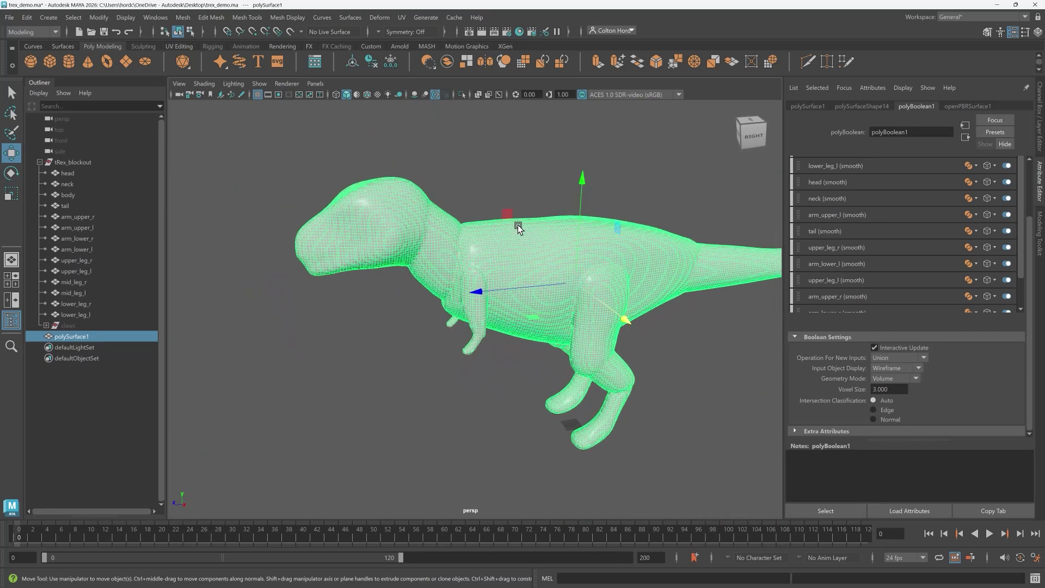
{"action": "left_click", "coordinate": [799, 107]}
{"action": "left_click_drag", "start_coordinate": [584, 290], "coordinate": [652, 302], "text": "alt"}
Select the source head piece and lower it slightly while shifting it toward the body
{"action": "left_click", "coordinate": [430, 191]}
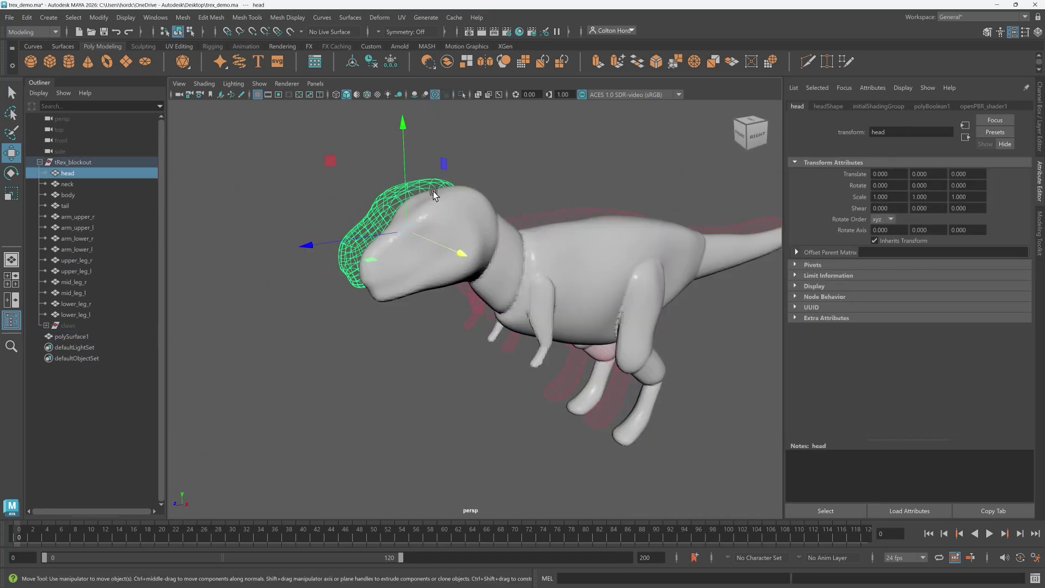
{"action": "left_click_drag", "start_coordinate": [432, 193], "coordinate": [400, 182], "text": "alt"}
{"action": "mouse_move", "coordinate": [292, 128]}
{"action": "left_mouse_down"}
{"action": "mouse_move", "coordinate": [297, 140]}
{"action": "mouse_move", "coordinate": [310, 135]}
{"action": "left_mouse_up"}
{"action": "left_click_drag", "start_coordinate": [428, 311], "coordinate": [401, 345], "text": "alt"}
Select the merged mesh again and set its X translation back to 0
{"action": "left_click", "coordinate": [519, 296]}
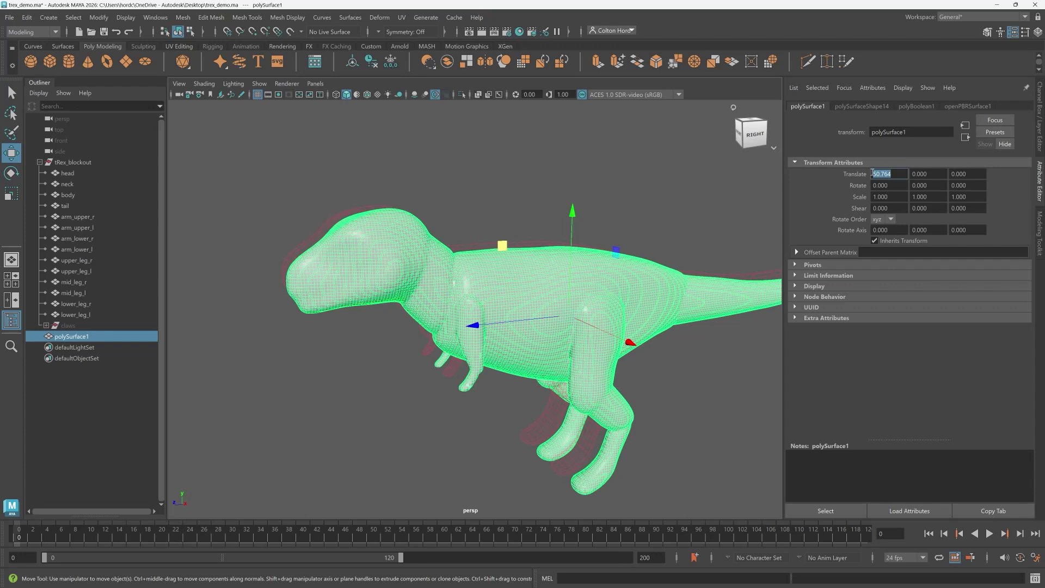
{"action": "left_click", "coordinate": [604, 194]}
{"action": "left_click_drag", "start_coordinate": [575, 211], "coordinate": [514, 196], "text": "alt"}
Hide the tRex_blockout group so only the merged mesh is displayed
{"action": "key", "text": "q"}
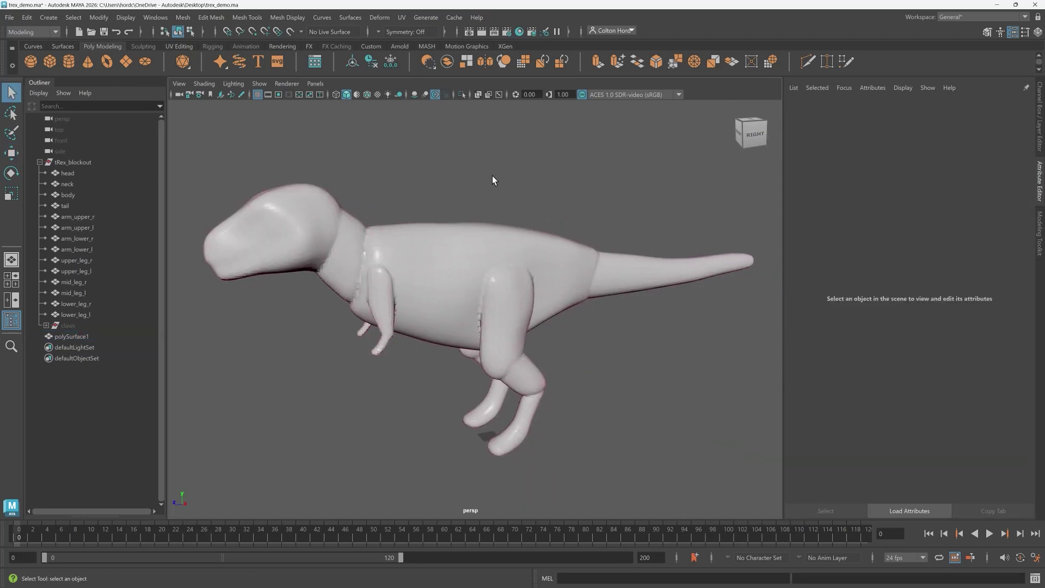
{"action": "left_click", "coordinate": [115, 162]}
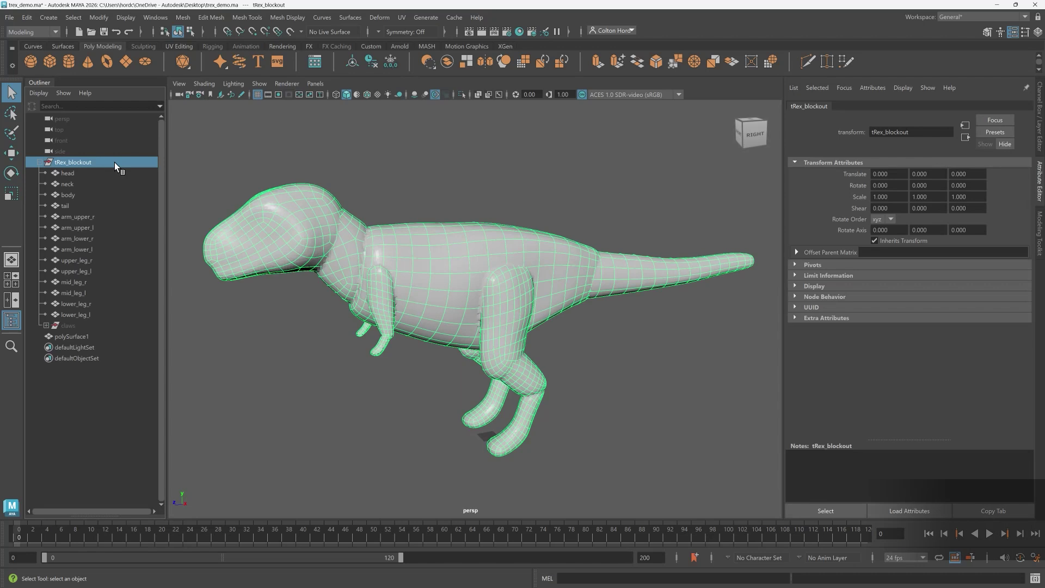
{"action": "key", "text": "h"}
{"action": "left_click_drag", "start_coordinate": [401, 171], "coordinate": [416, 182], "text": "alt"}
{"action": "middle_click_drag", "start_coordinate": [469, 182], "coordinate": [453, 183], "text": "alt"}
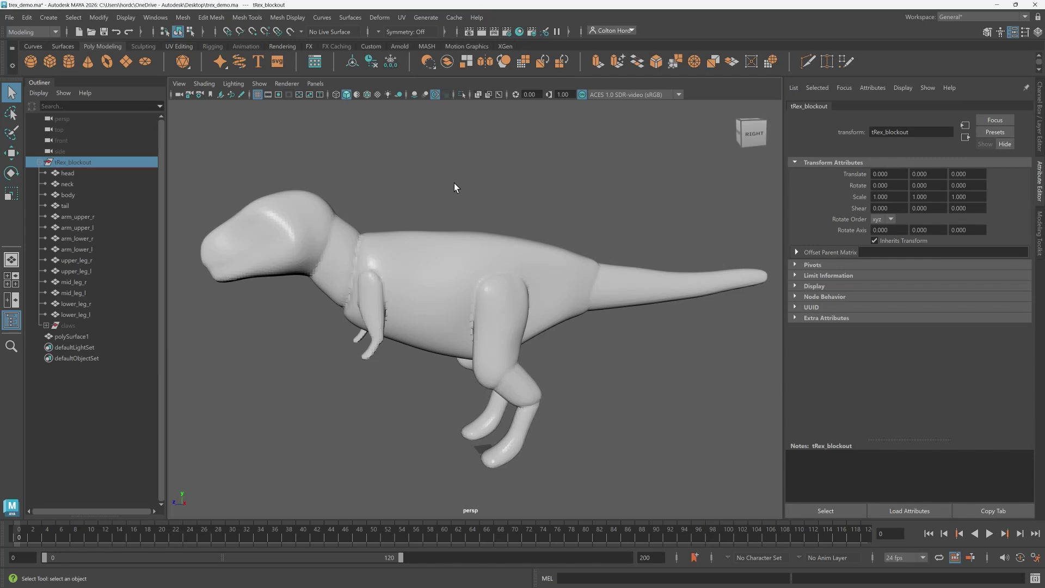
Retopologize the merged T-rex mesh with a target face count of 10000 and mesh preprocessing turned off
{"action": "left_click", "coordinate": [435, 265]}
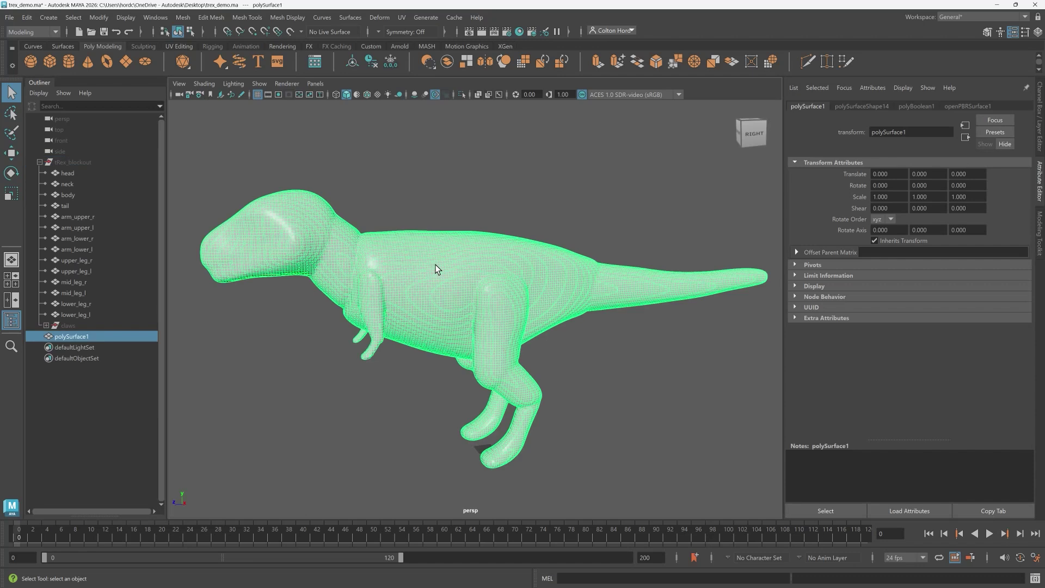
{"action": "left_click", "coordinate": [183, 17]}
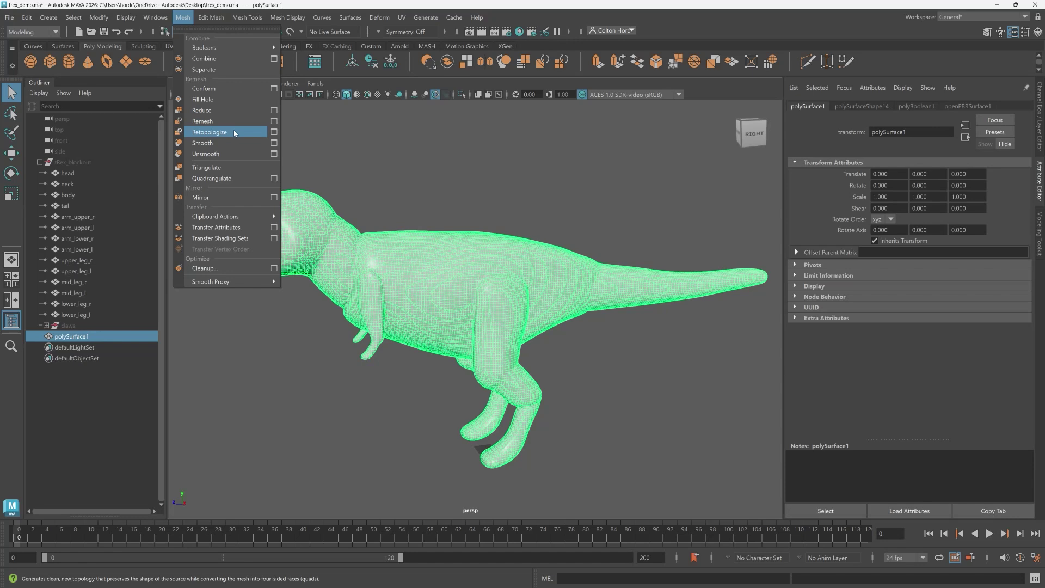
{"action": "left_click", "coordinate": [274, 132]}
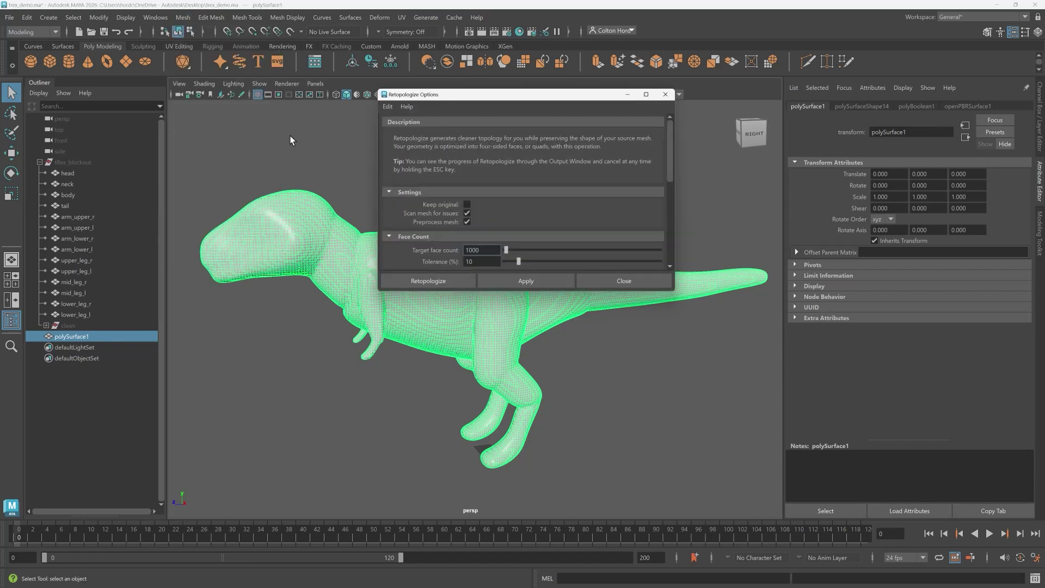
{"action": "type", "text": "0"}
{"action": "left_click", "coordinate": [467, 222]}
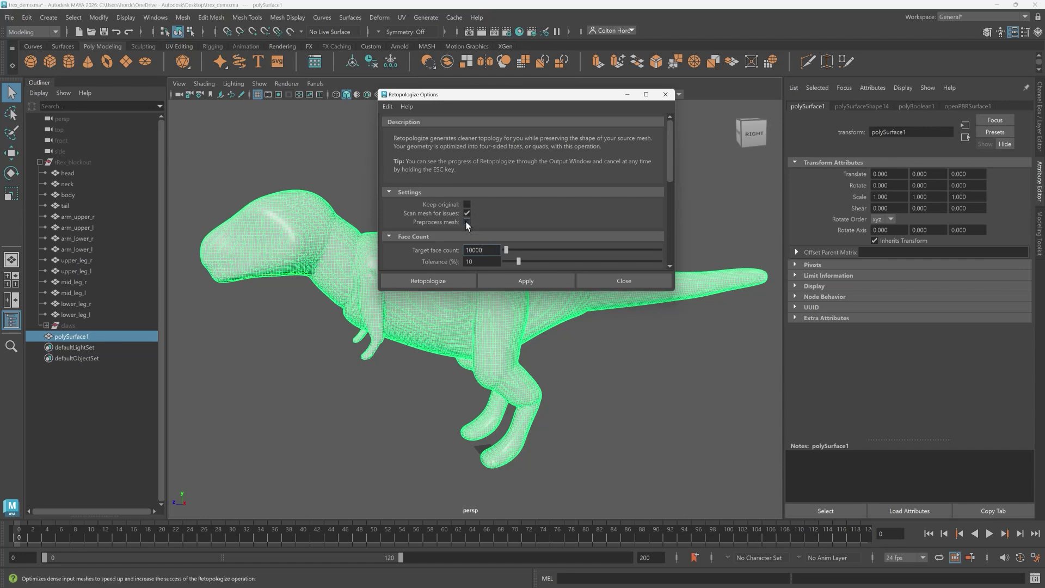
{"action": "left_click", "coordinate": [442, 277]}
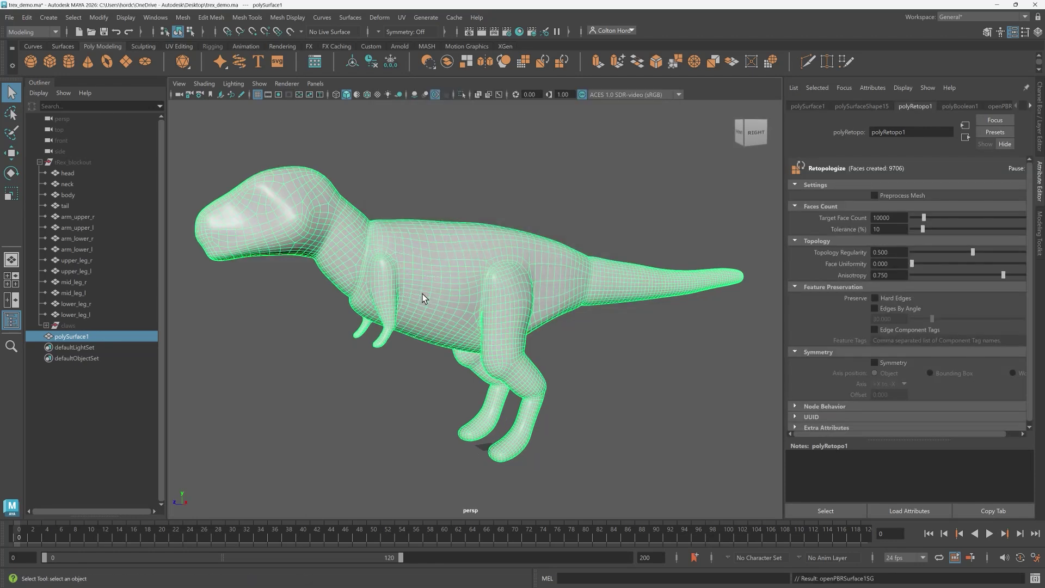
Activate the Smooth sculpting tool on the retopologized mesh and set symmetry to Object X
{"action": "left_click_drag", "start_coordinate": [423, 294], "coordinate": [525, 289], "text": "alt"}
{"action": "scroll", "coordinate": [449, 305], "scroll_direction": "up", "scroll_amount": 5}
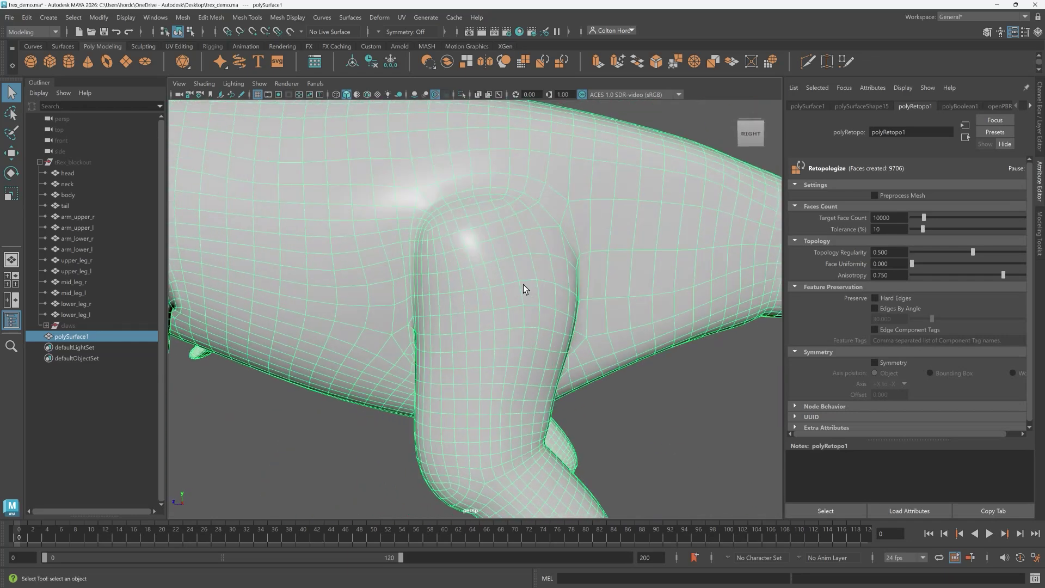
{"action": "scroll", "coordinate": [459, 271], "scroll_direction": "down", "scroll_amount": 5}
{"action": "scroll", "coordinate": [456, 274], "scroll_direction": "down", "scroll_amount": 6}
{"action": "left_click_drag", "start_coordinate": [455, 278], "coordinate": [434, 261], "text": "alt"}
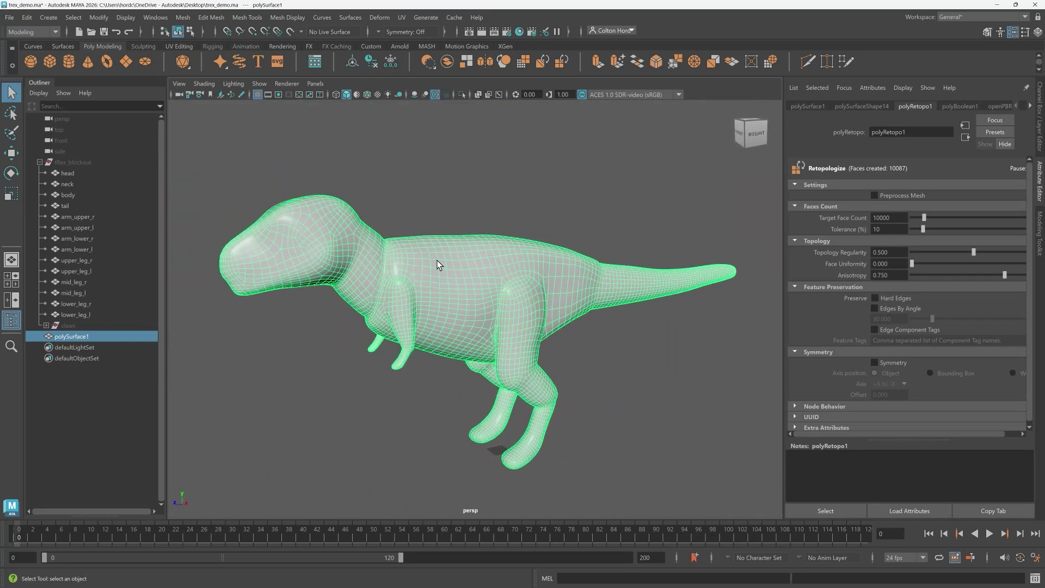
{"action": "left_click", "coordinate": [144, 46]}
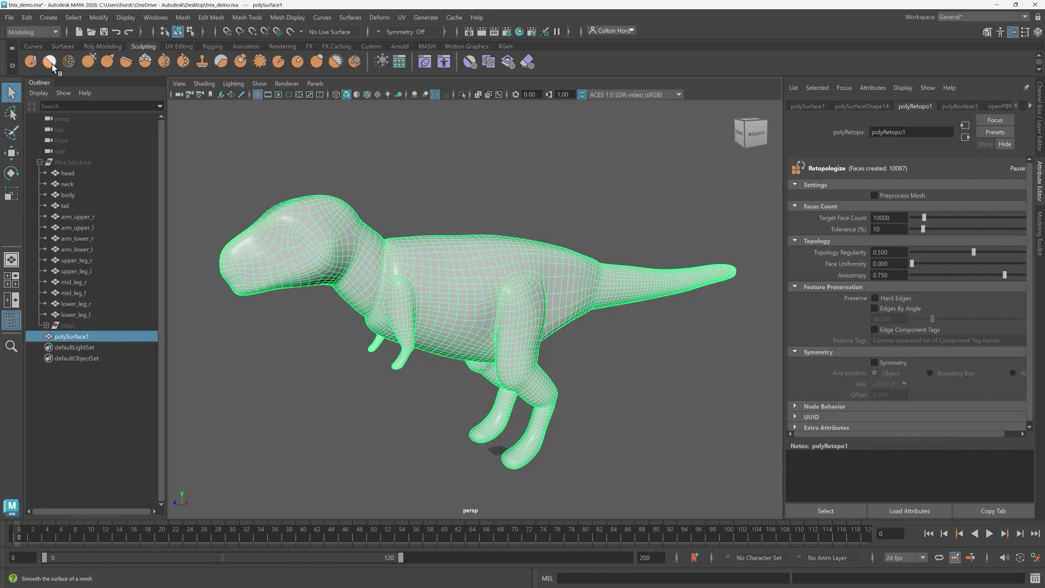
{"action": "left_click", "coordinate": [111, 58]}
{"action": "left_click", "coordinate": [403, 32]}
{"action": "left_click", "coordinate": [408, 49]}
Smooth the seams on the T-rex's body around the neck, shoulder and upper leg, working back toward the tail base
{"action": "scroll", "coordinate": [430, 261], "scroll_direction": "up", "scroll_amount": 6}
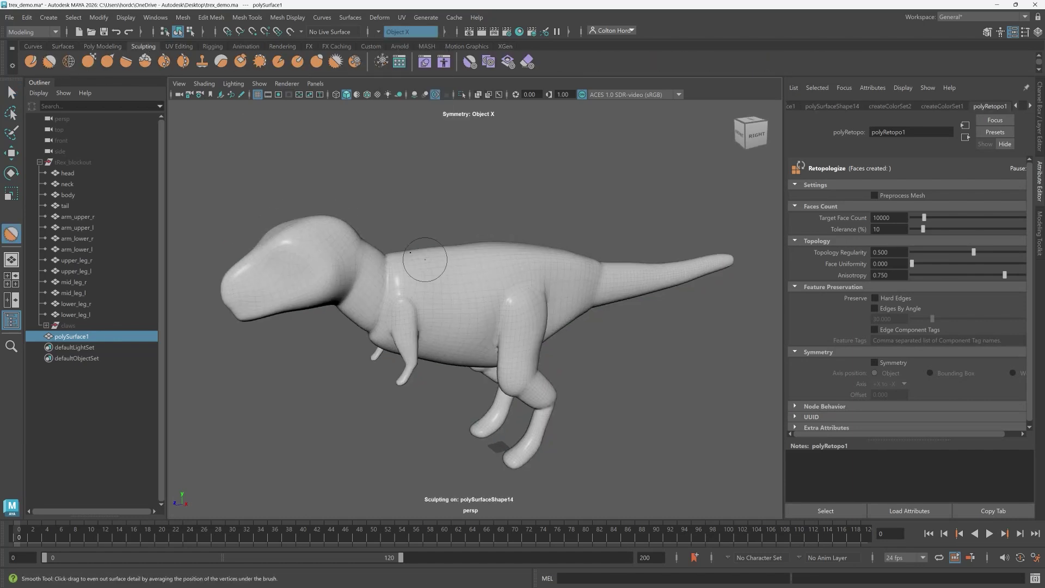
{"action": "middle_click_drag", "start_coordinate": [381, 298], "coordinate": [504, 264], "text": "alt"}
{"action": "mouse_move", "coordinate": [370, 272]}
{"action": "left_mouse_down"}
{"action": "mouse_move", "coordinate": [333, 215]}
{"action": "mouse_move", "coordinate": [329, 264]}
{"action": "mouse_move", "coordinate": [312, 211]}
{"action": "mouse_move", "coordinate": [350, 205]}
{"action": "mouse_move", "coordinate": [323, 244]}
{"action": "left_mouse_up"}
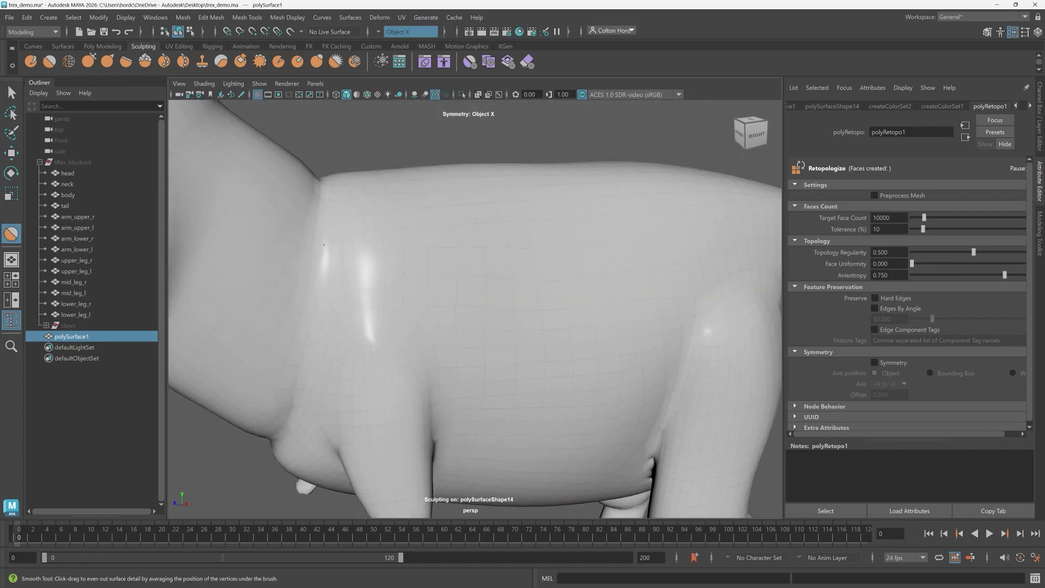
{"action": "mouse_move", "coordinate": [408, 268]}
{"action": "left_mouse_down", "text": "alt"}
{"action": "mouse_move", "coordinate": [467, 205]}
{"action": "mouse_move", "coordinate": [362, 257]}
{"action": "left_mouse_up", "text": "alt"}
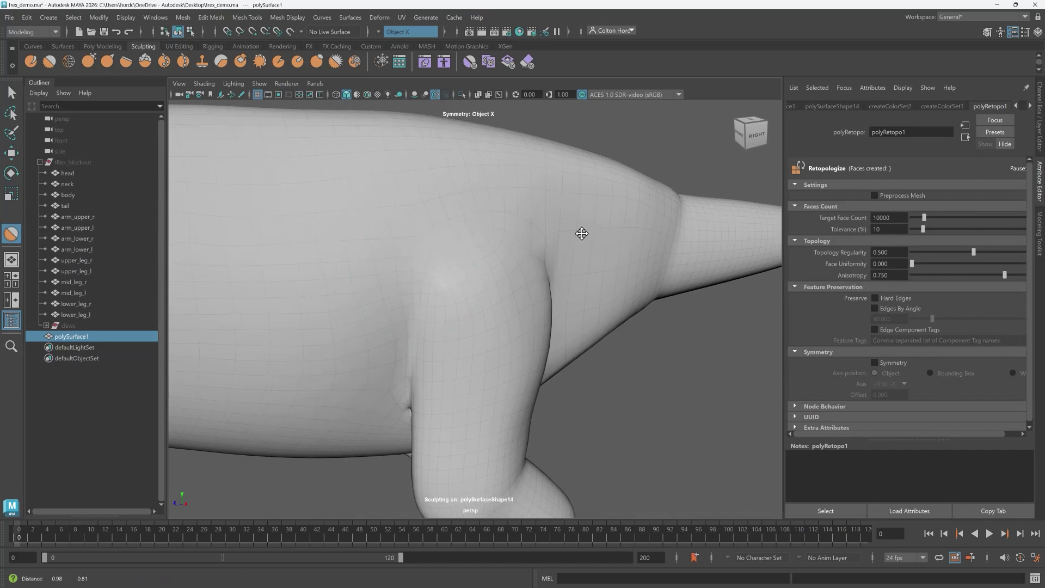
{"action": "middle_click_drag", "start_coordinate": [583, 229], "coordinate": [377, 247], "text": "alt"}
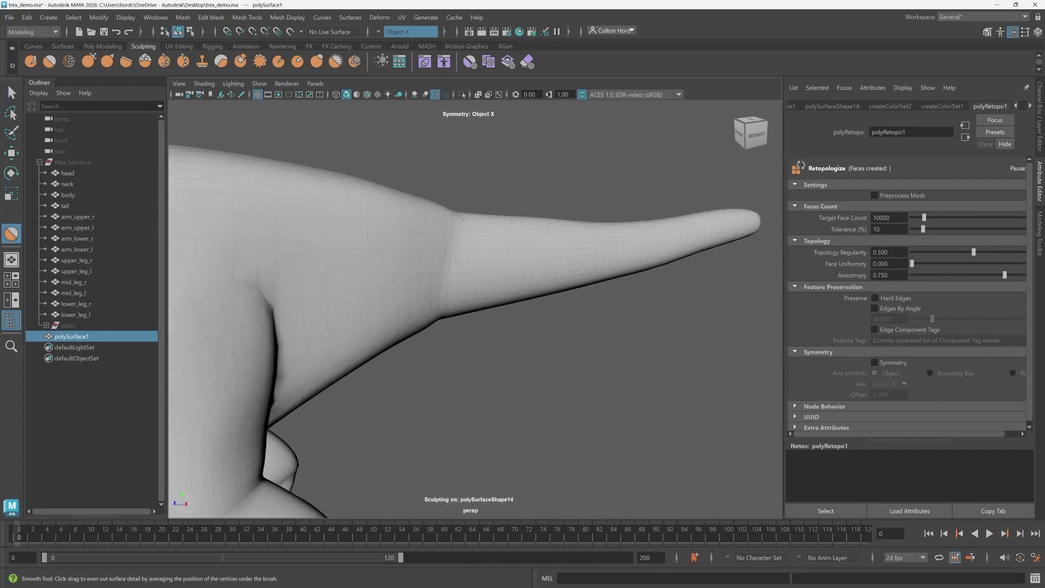